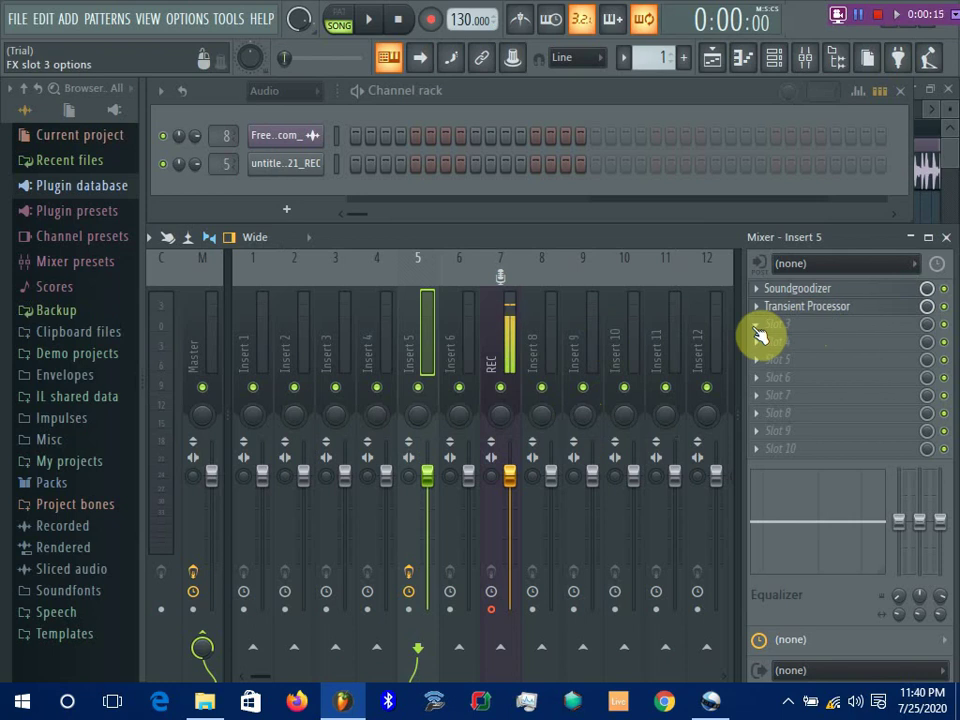
# - Load Maximus into effect slot 3 of mixer track Insert 5 and briefly play the song through it
pyautogui.click(755, 332)
pyautogui.moveTo(767, 266)
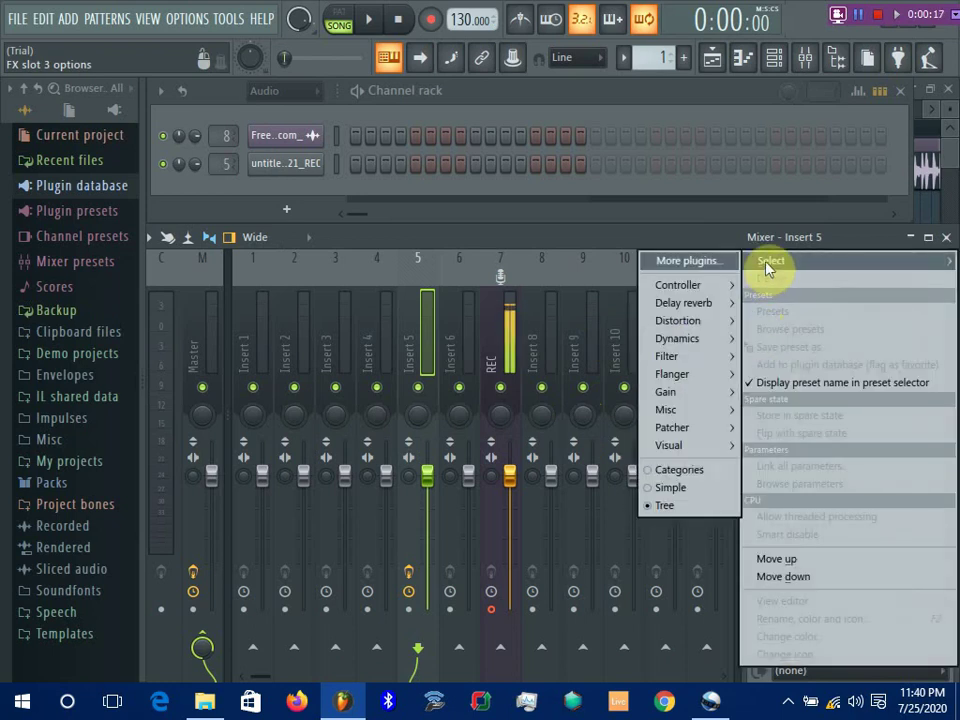
pyautogui.moveTo(671, 339)
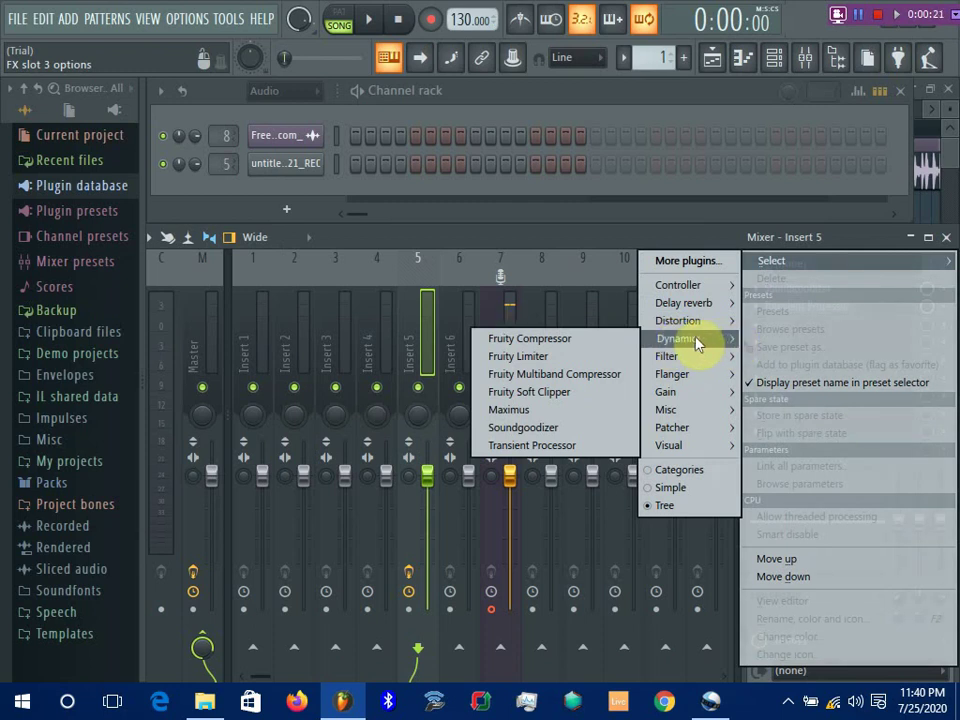
pyautogui.click(549, 416)
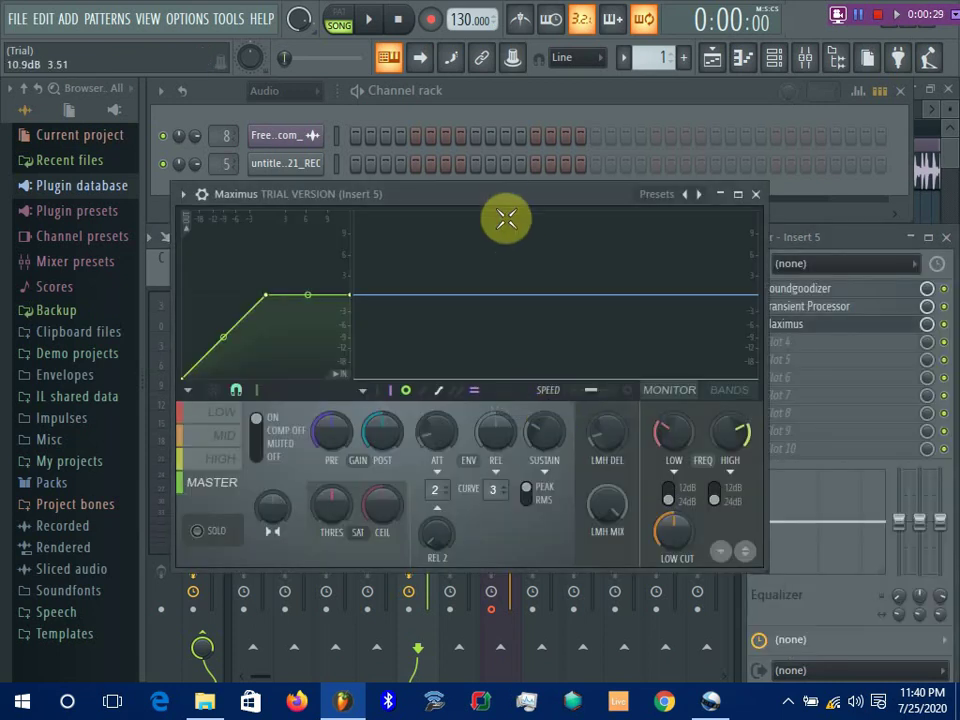
pyautogui.moveTo(508, 199); pyautogui.dragTo(508, 235)
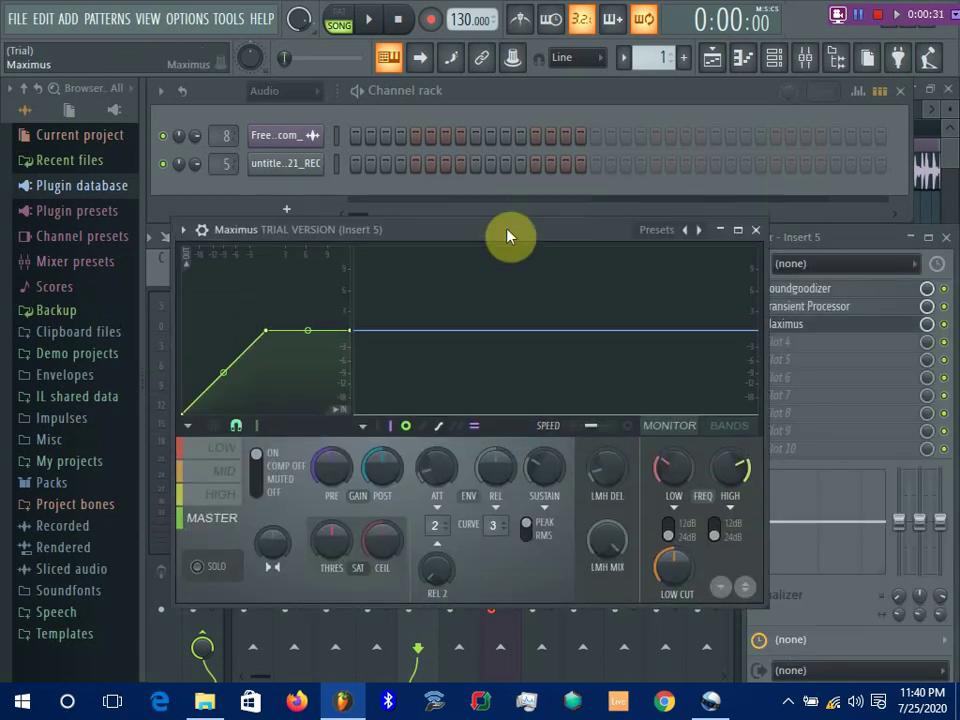
pyautogui.press('space')
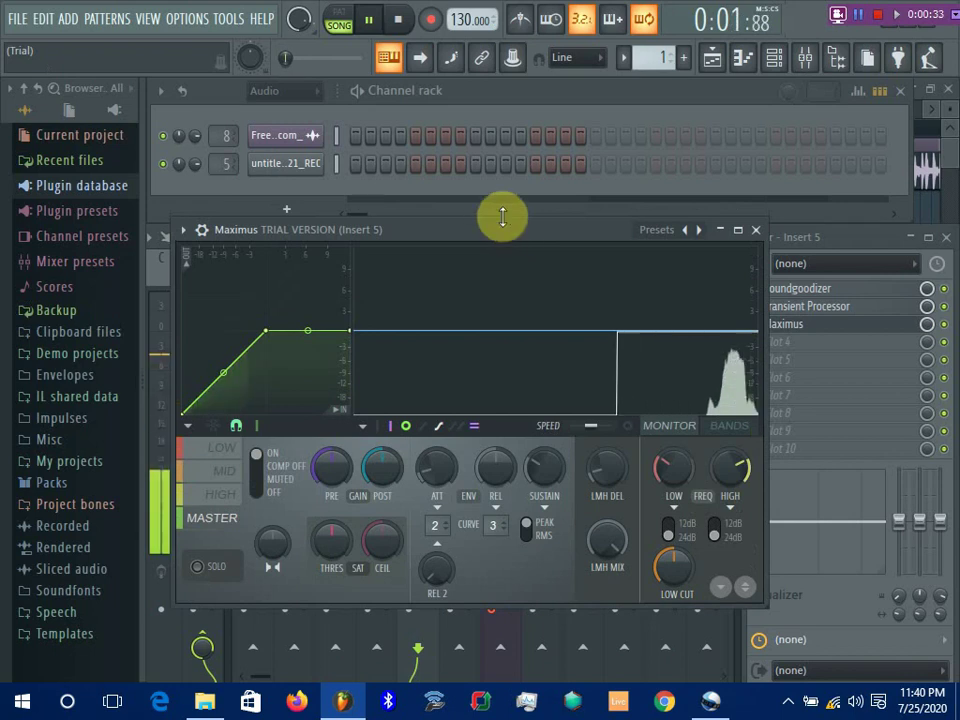
pyautogui.press('space')
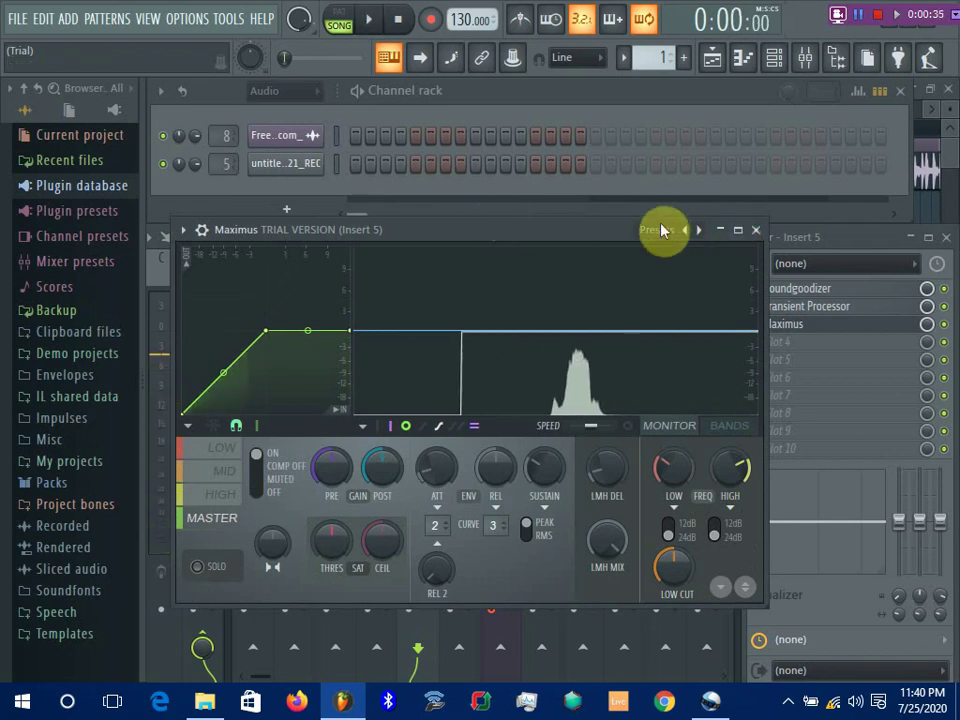
# - Apply the Clear master mastering preset to Maximus and play the song with it
pyautogui.click(666, 238)
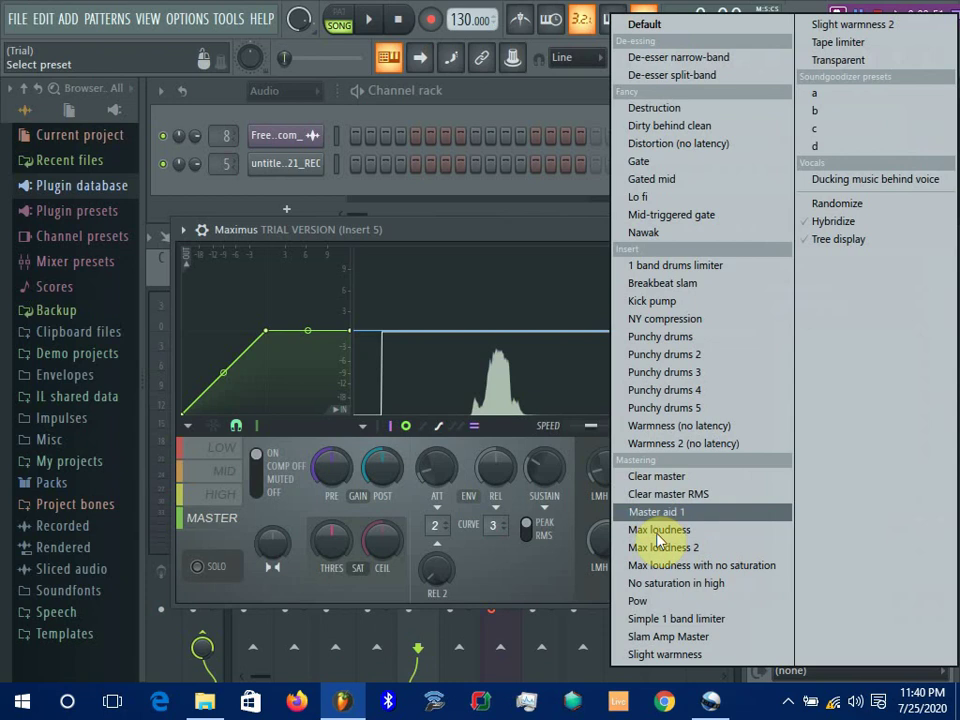
pyautogui.click(657, 477)
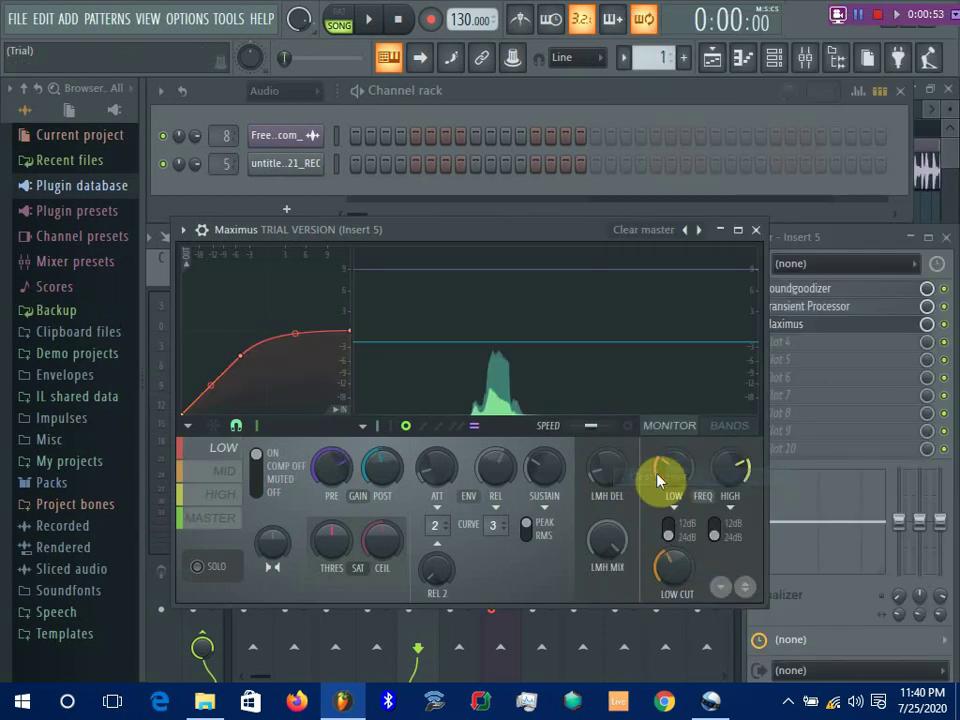
pyautogui.press('space')
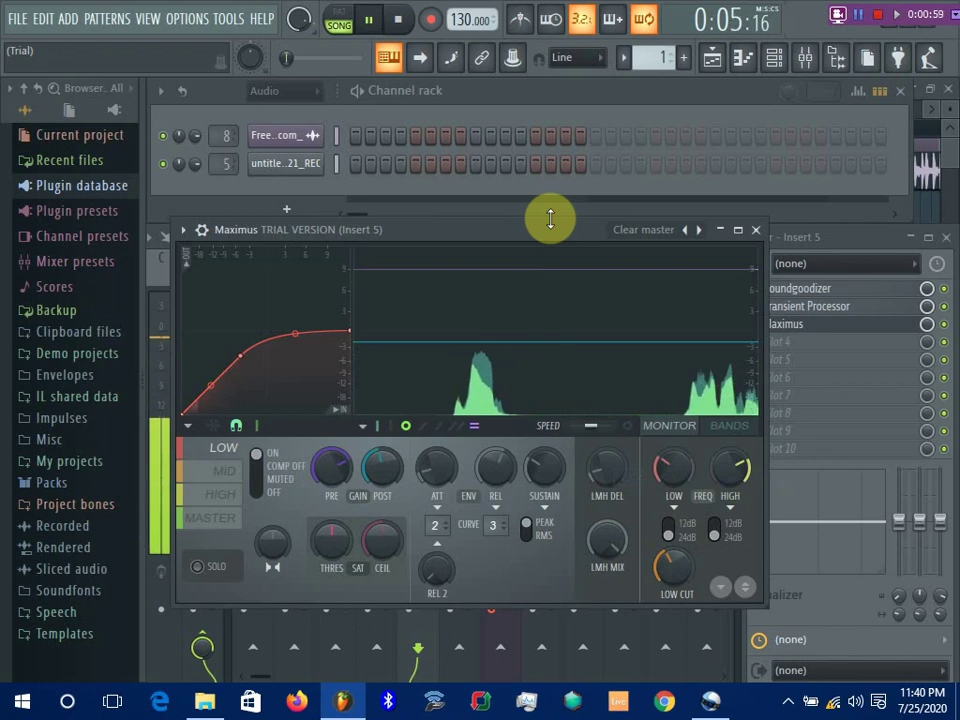
pyautogui.press('space')
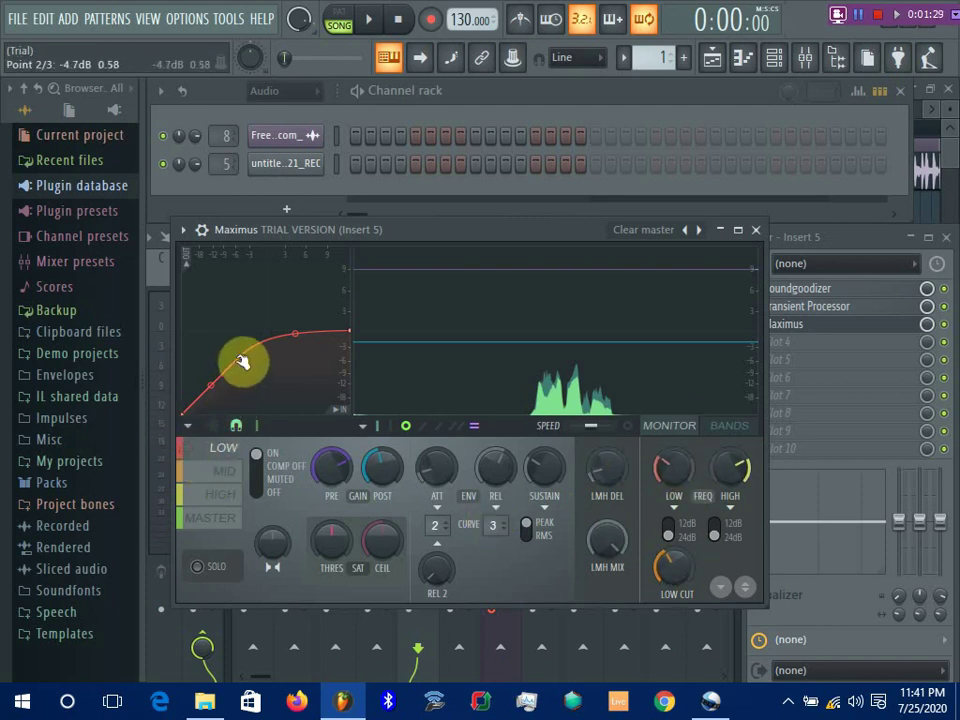
# - Audition the low band curve with its point 1 to 2 tension at 100%, and return the tension to about 2.5%
pyautogui.moveTo(212, 379); pyautogui.dragTo(212, 356)
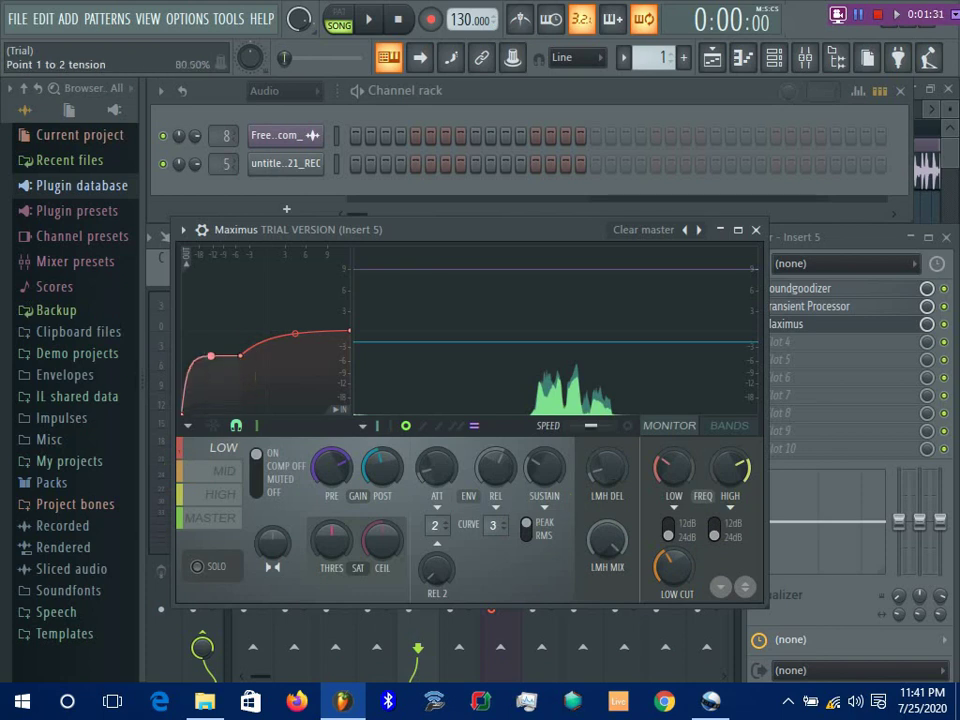
pyautogui.press('space')
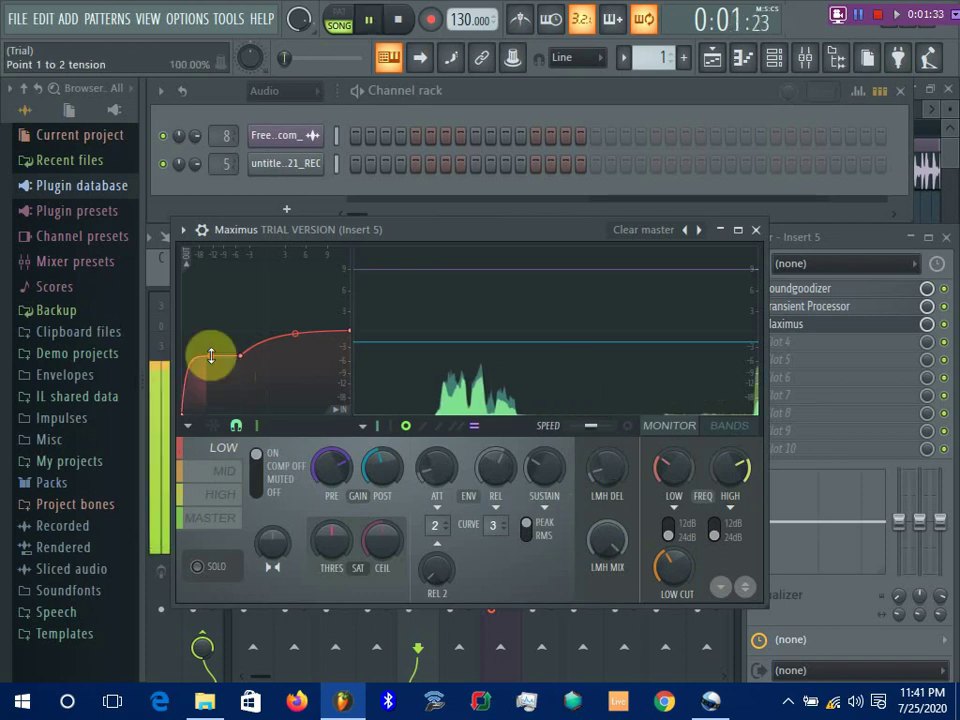
pyautogui.press('space')
pyautogui.moveTo(210, 354); pyautogui.dragTo(210, 382)
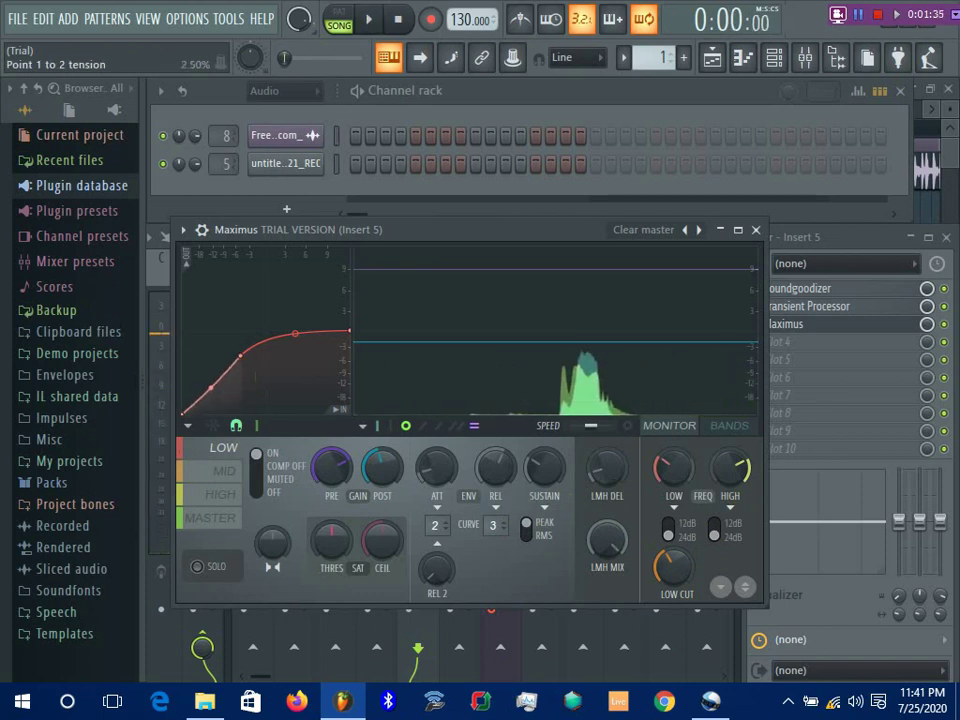
# - Audition the mid band curve with its point 1 to 2 tension at 100%, and return the tension to about 2%
pyautogui.click(199, 478)
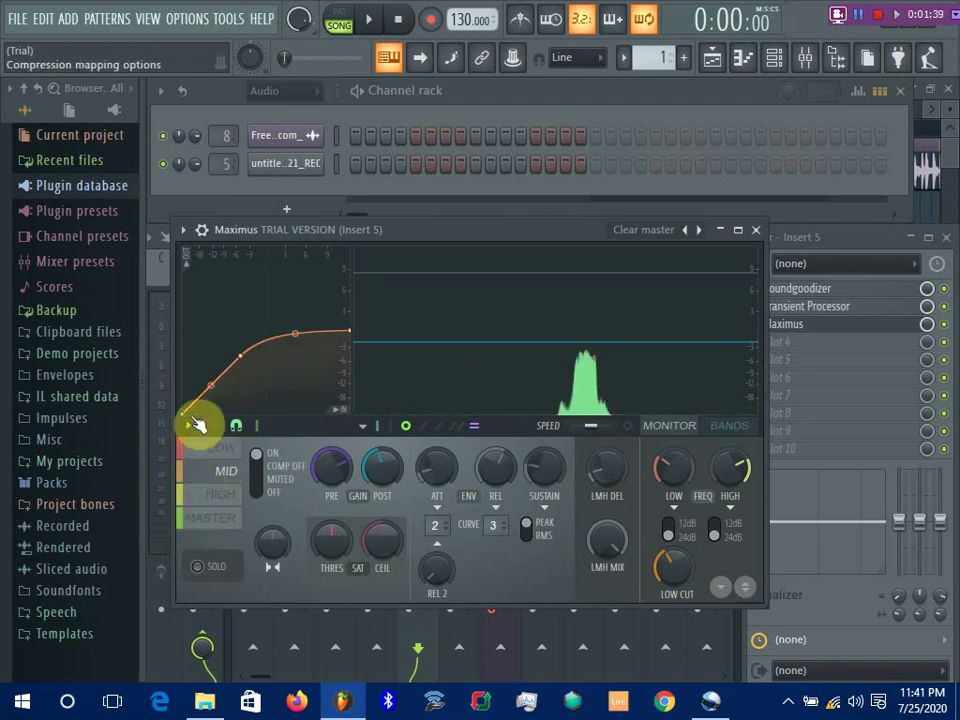
pyautogui.moveTo(210, 385); pyautogui.dragTo(210, 350)
pyautogui.press('space')
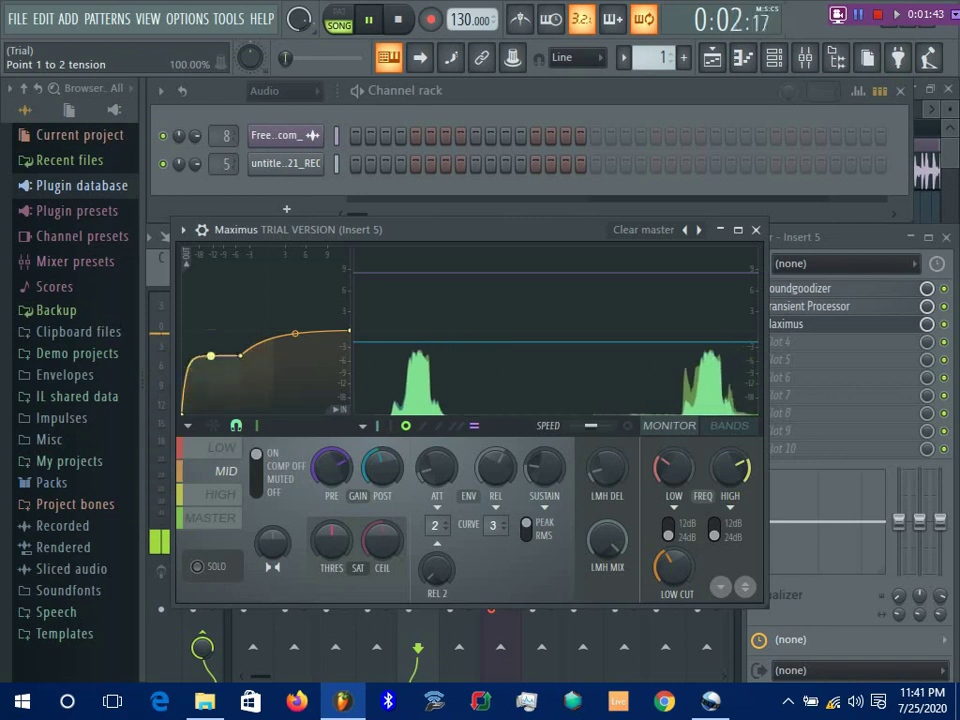
pyautogui.moveTo(211, 357); pyautogui.dragTo(211, 410)
pyautogui.press('space')
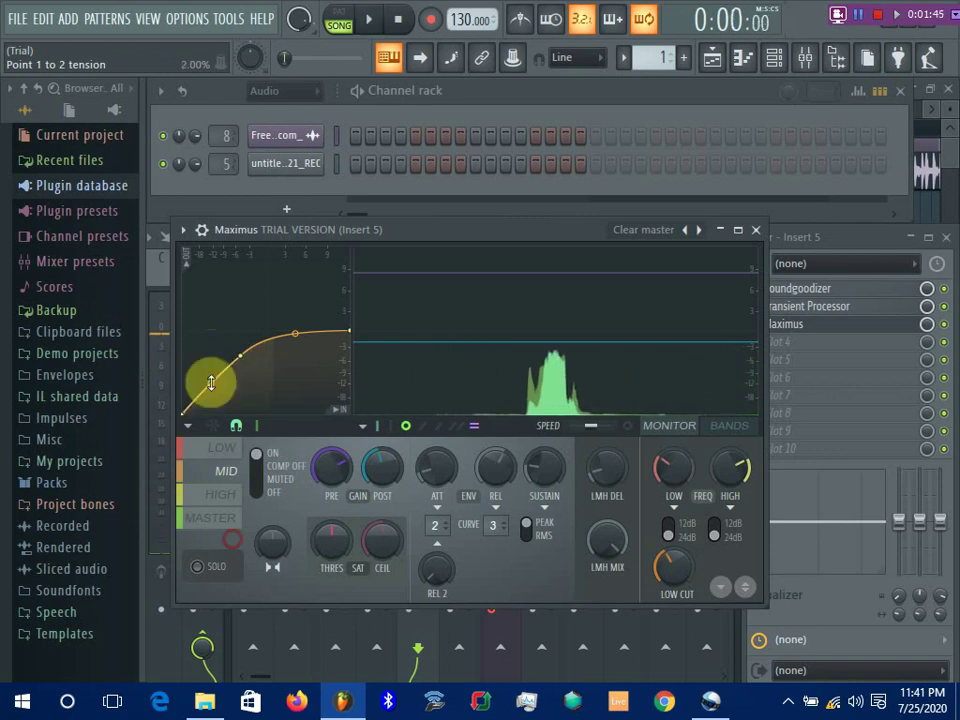
# - Show the frequency bands display and lower the high band's pre gain to about 4 dB while the song plays
pyautogui.click(727, 428)
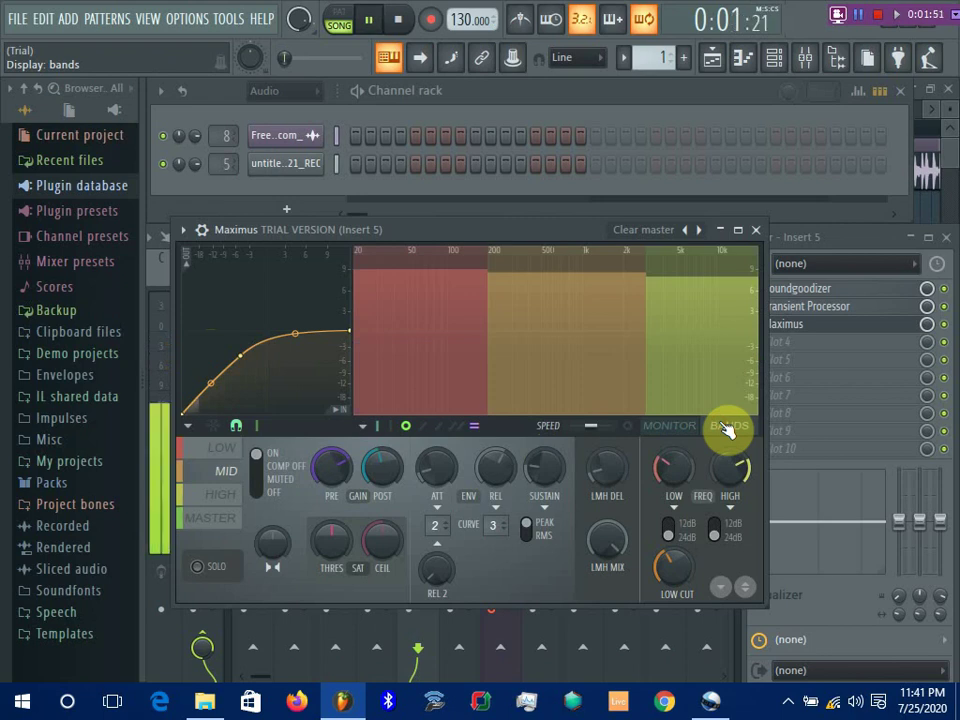
pyautogui.click(688, 358)
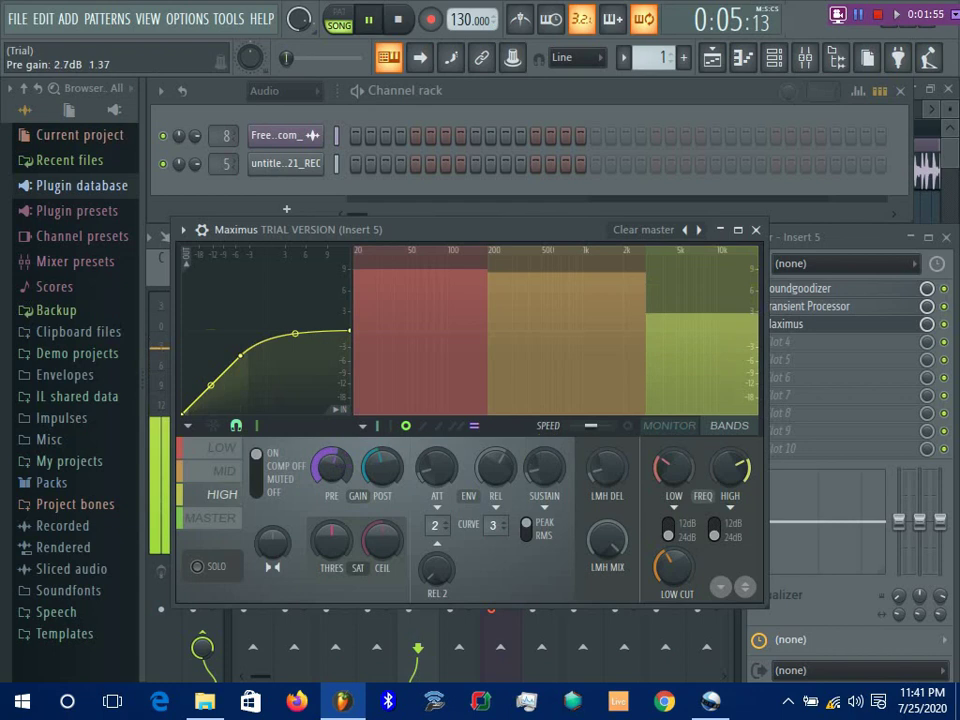
pyautogui.press('space')
# - Try the mid band's pre gain from about 3 dB up to its maximum while playing the song, leaving it at about 12 dB
pyautogui.click(600, 326)
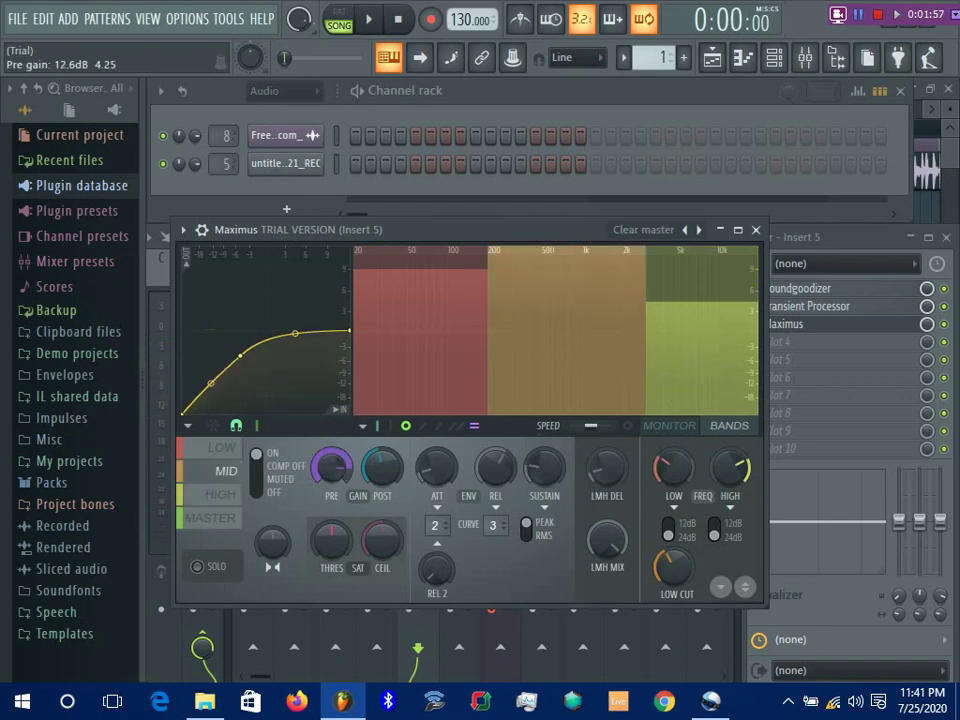
pyautogui.moveTo(600, 326); pyautogui.dragTo(557, 332)
pyautogui.click(333, 470)
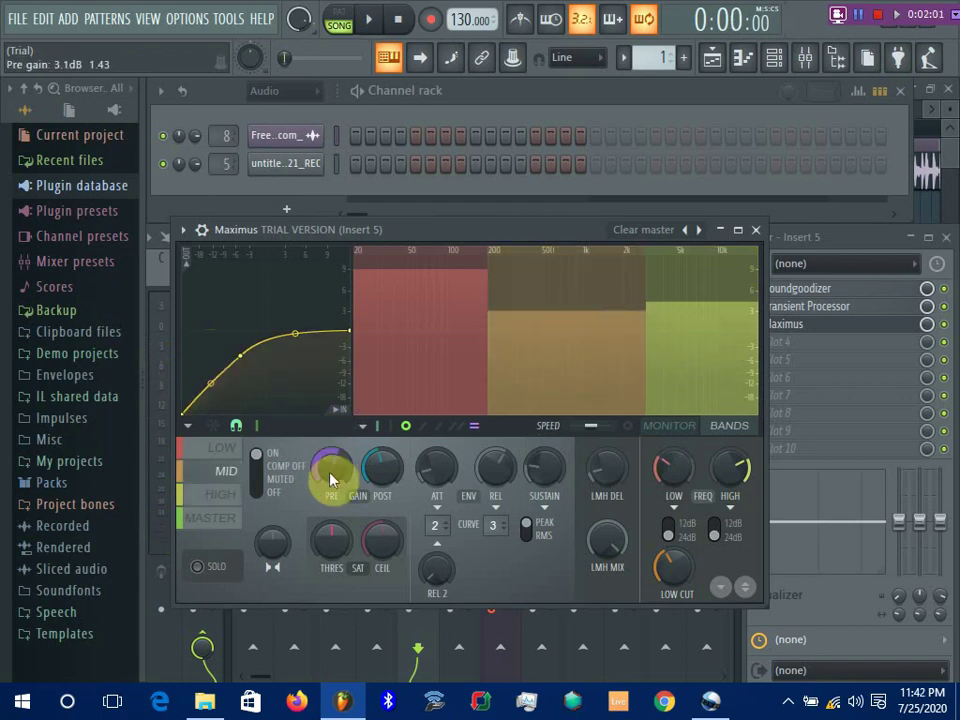
pyautogui.moveTo(333, 480); pyautogui.dragTo(565, 373)
pyautogui.press('space')
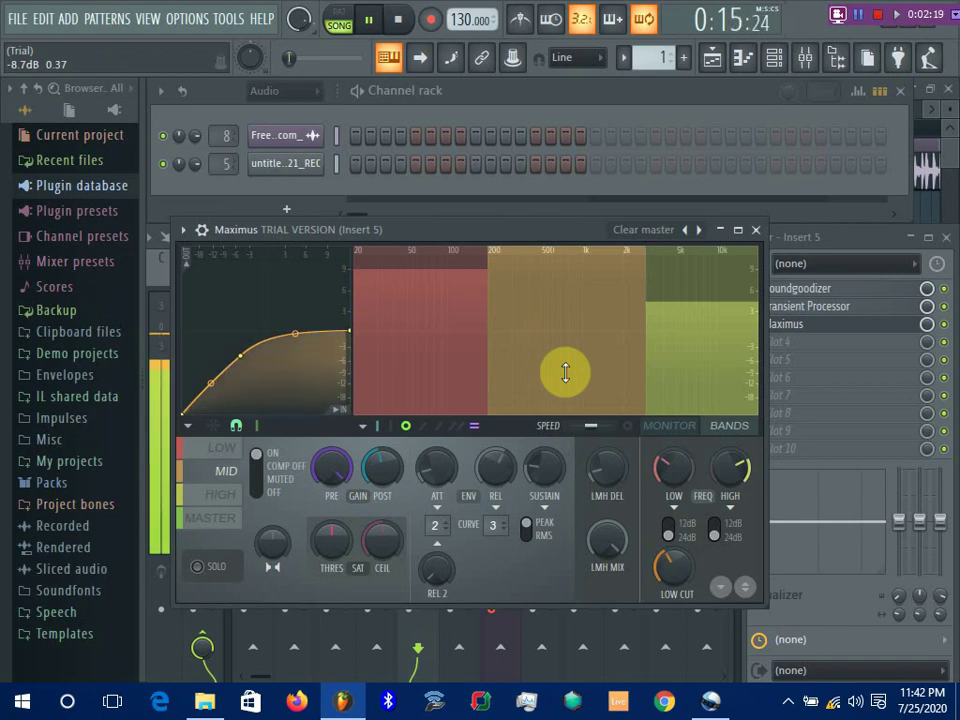
pyautogui.moveTo(564, 371)
pyautogui.mouseDown()
pyautogui.moveTo(566, 264)
pyautogui.moveTo(565, 440)
pyautogui.moveTo(561, 375)
pyautogui.mouseUp()
pyautogui.press('space')
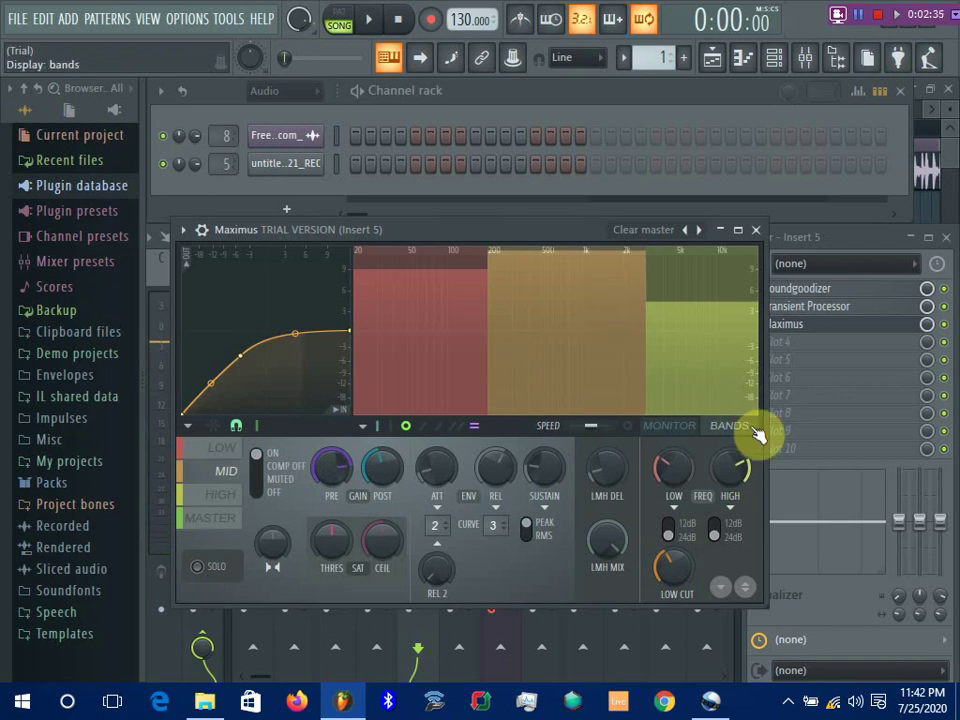
# - Return to the monitor display and reduce its scrolling speed to the minimum, testing it with the song playing
pyautogui.click(686, 428)
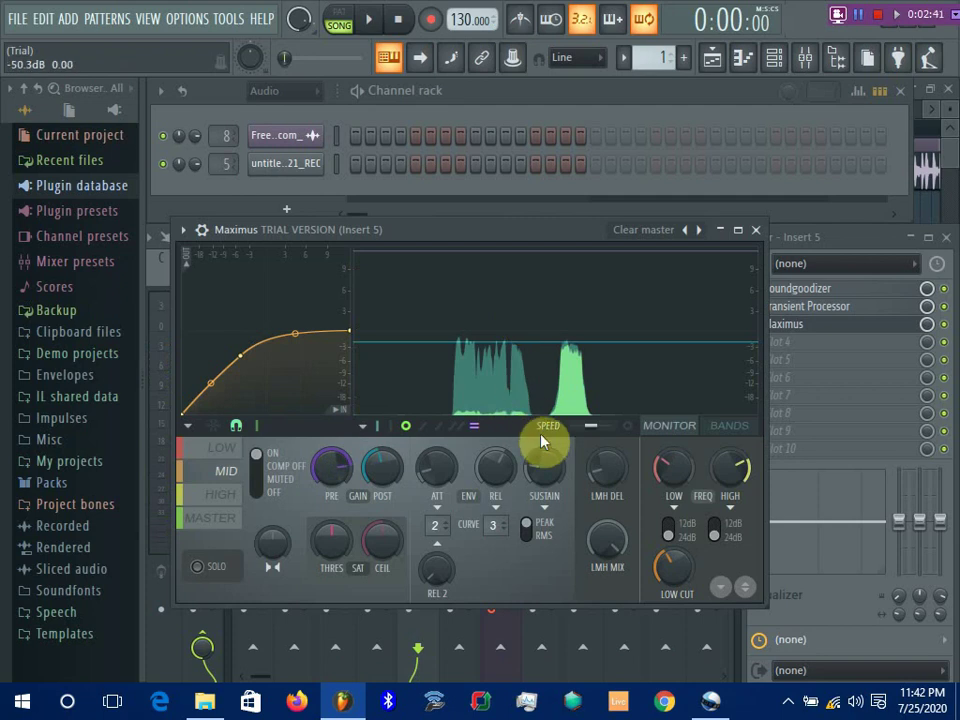
pyautogui.moveTo(593, 432); pyautogui.dragTo(609, 432)
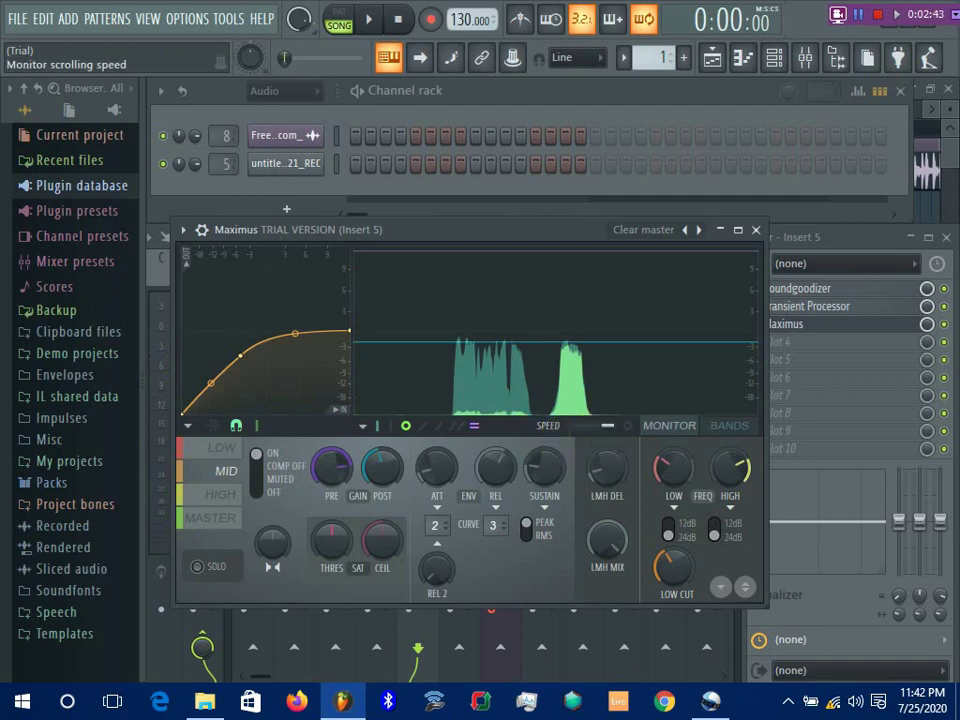
pyautogui.press('space')
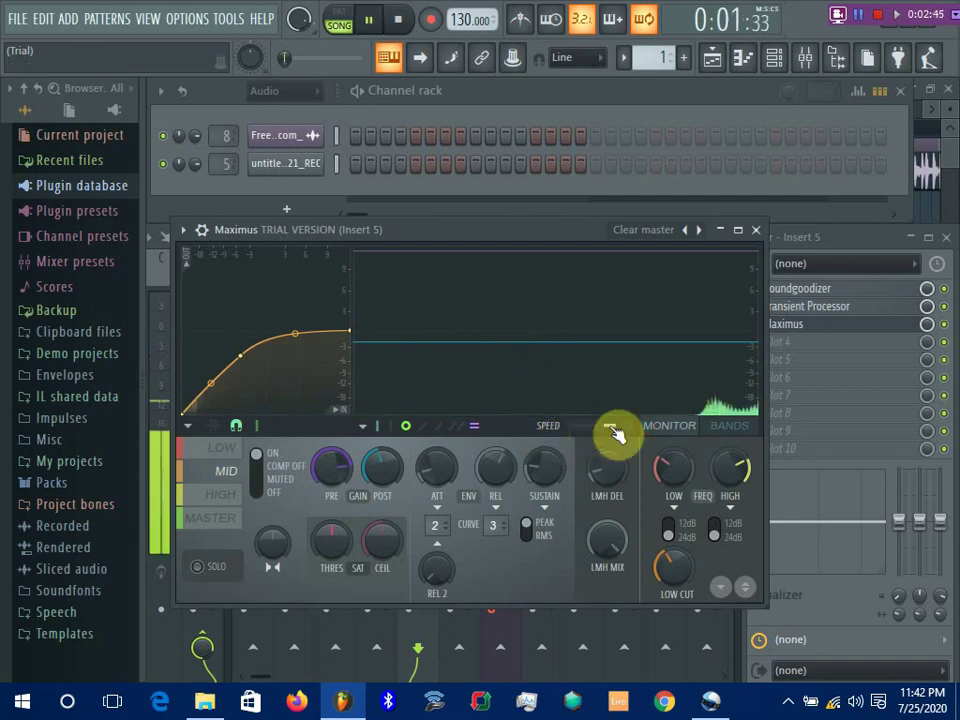
pyautogui.moveTo(612, 432)
pyautogui.mouseDown()
pyautogui.moveTo(531, 433)
pyautogui.moveTo(606, 433)
pyautogui.mouseUp()
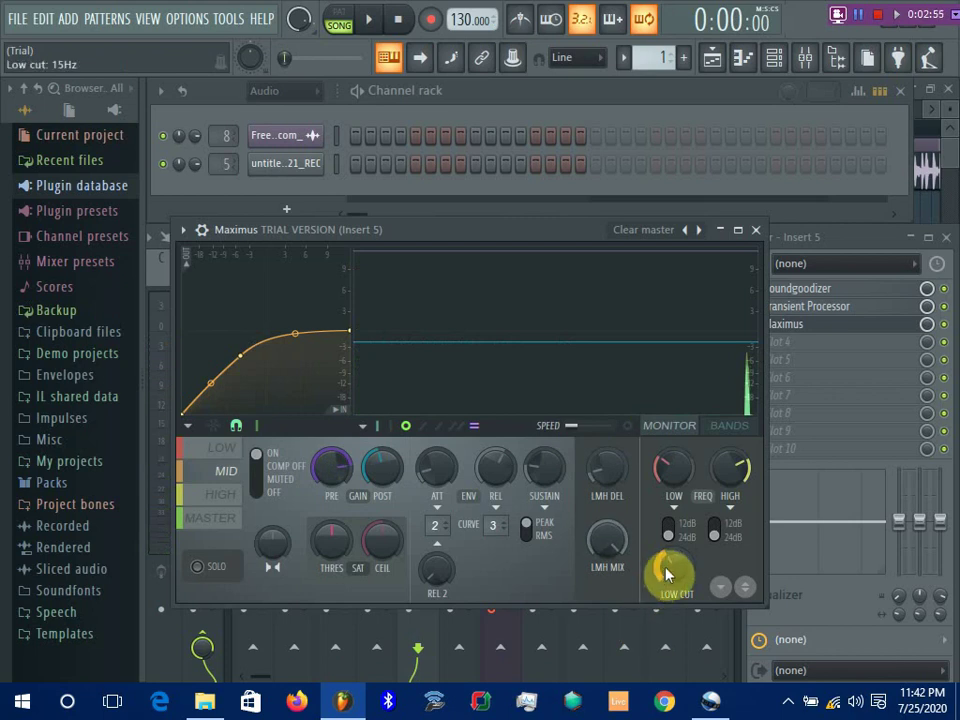
# - Audition the low cut at its maximum during playback, and turn it down to its minimum
pyautogui.scroll(3, 668, 574)
pyautogui.press('space')
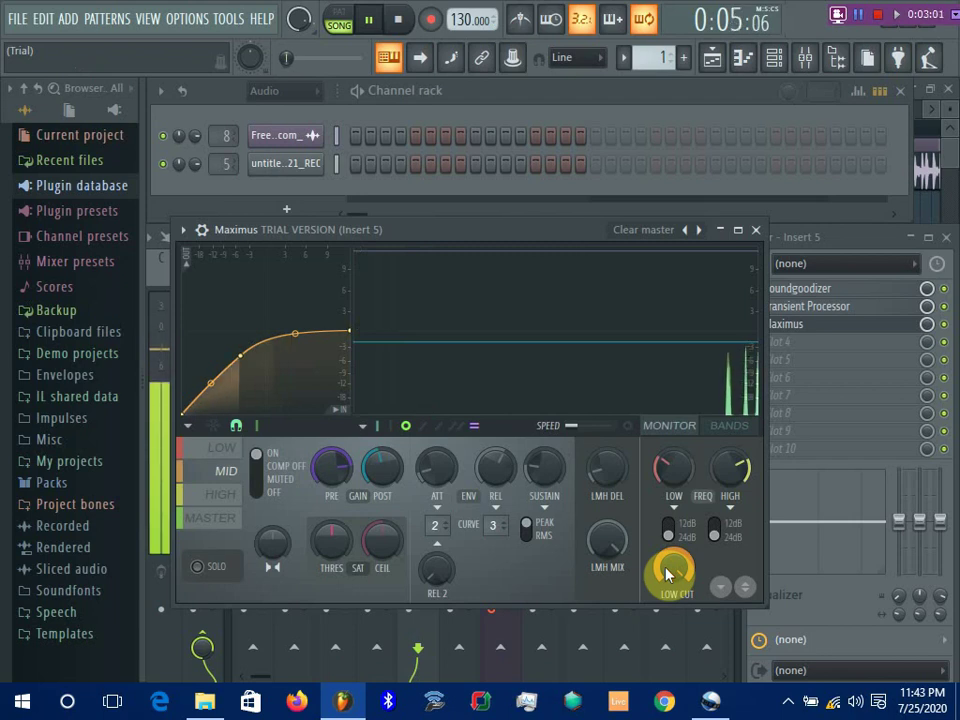
pyautogui.moveTo(668, 574); pyautogui.dragTo(669, 590)
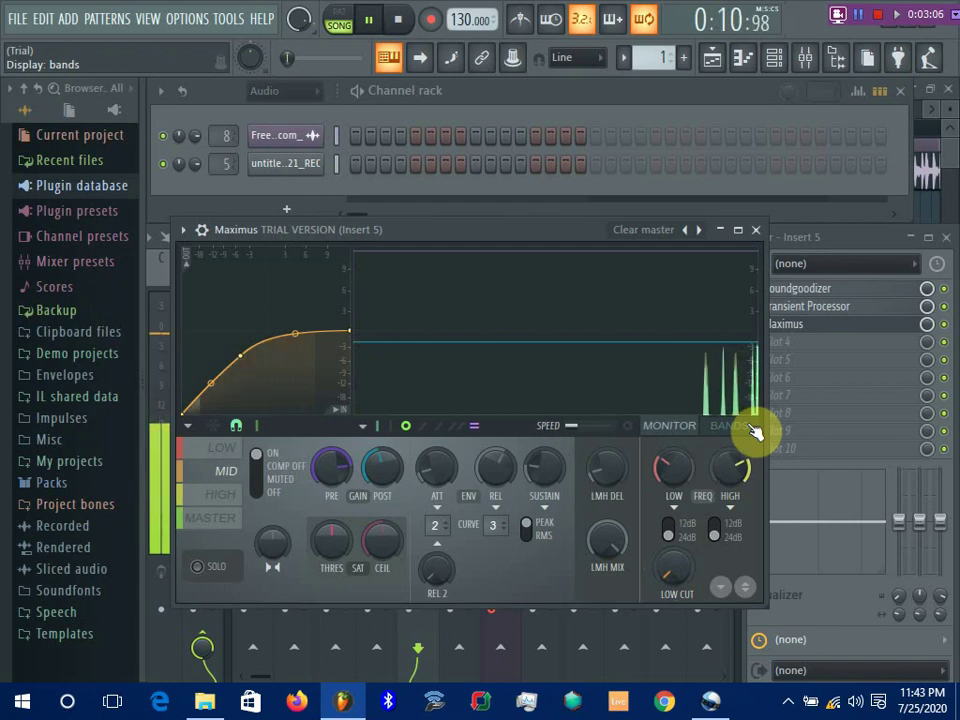
pyautogui.press('space')
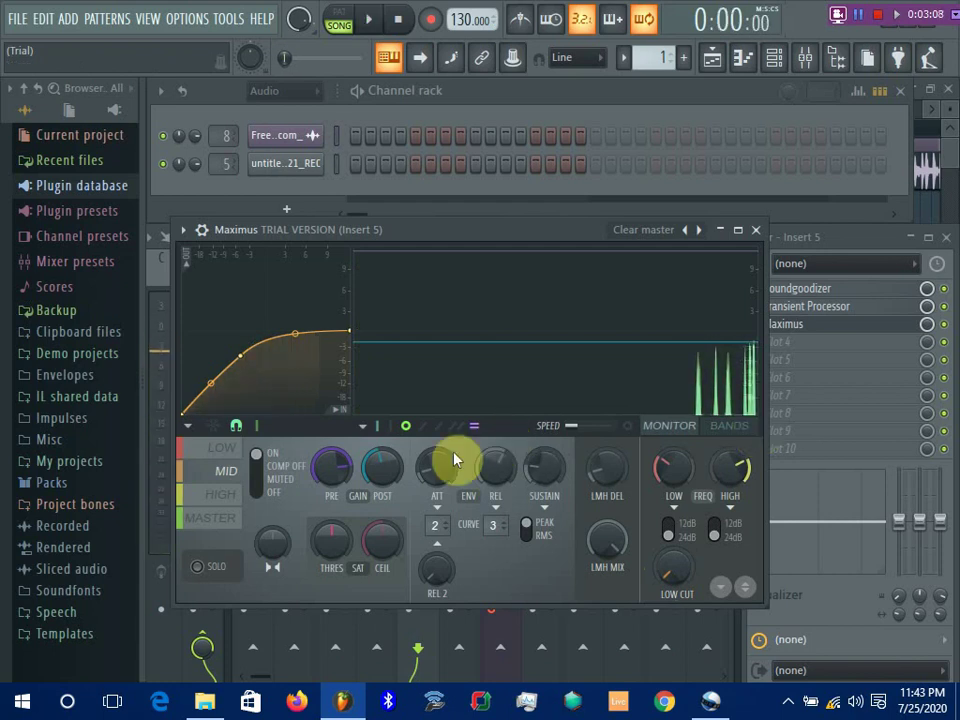
# - Compare low and high mid band pre gain settings up to 18.1 dB during playback, and settle on about 7 dB
pyautogui.moveTo(321, 471); pyautogui.dragTo(321, 512)
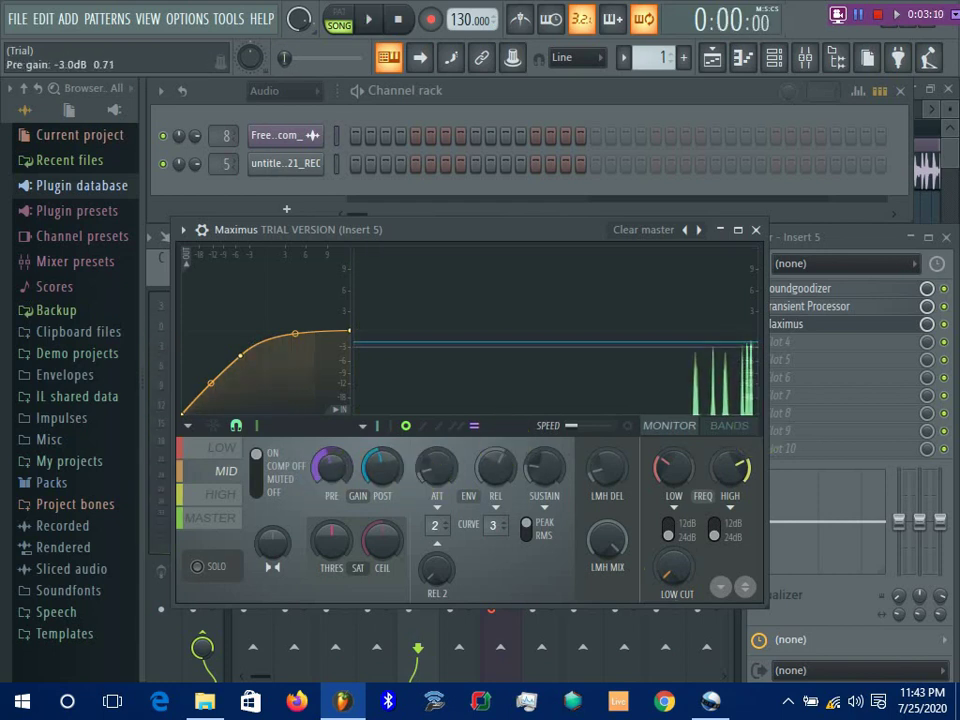
pyautogui.click(321, 471)
pyautogui.press('space')
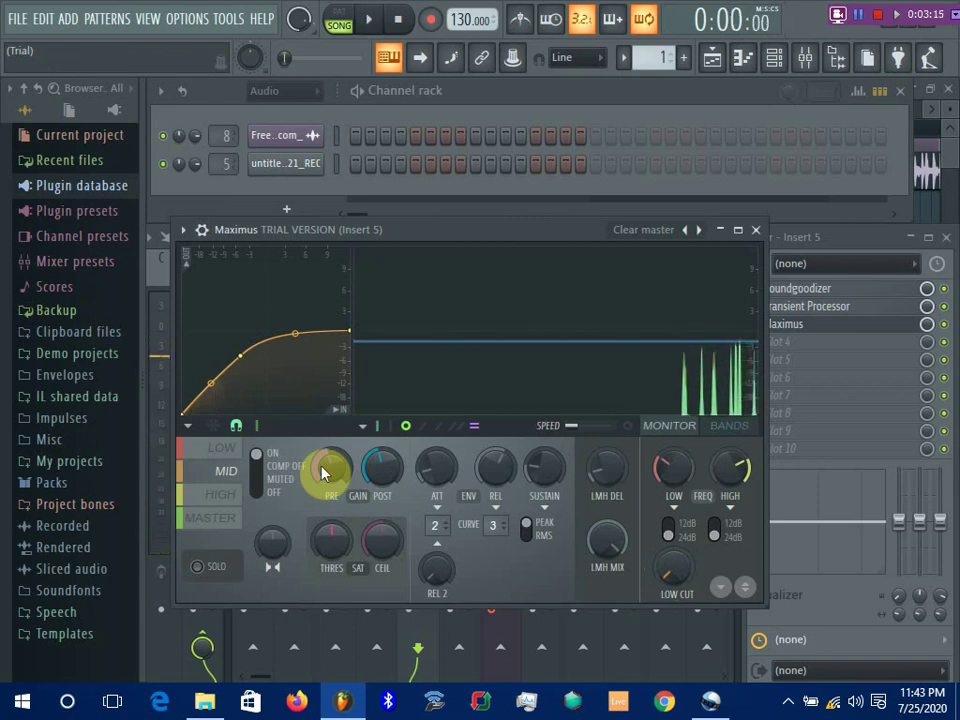
pyautogui.press('space')
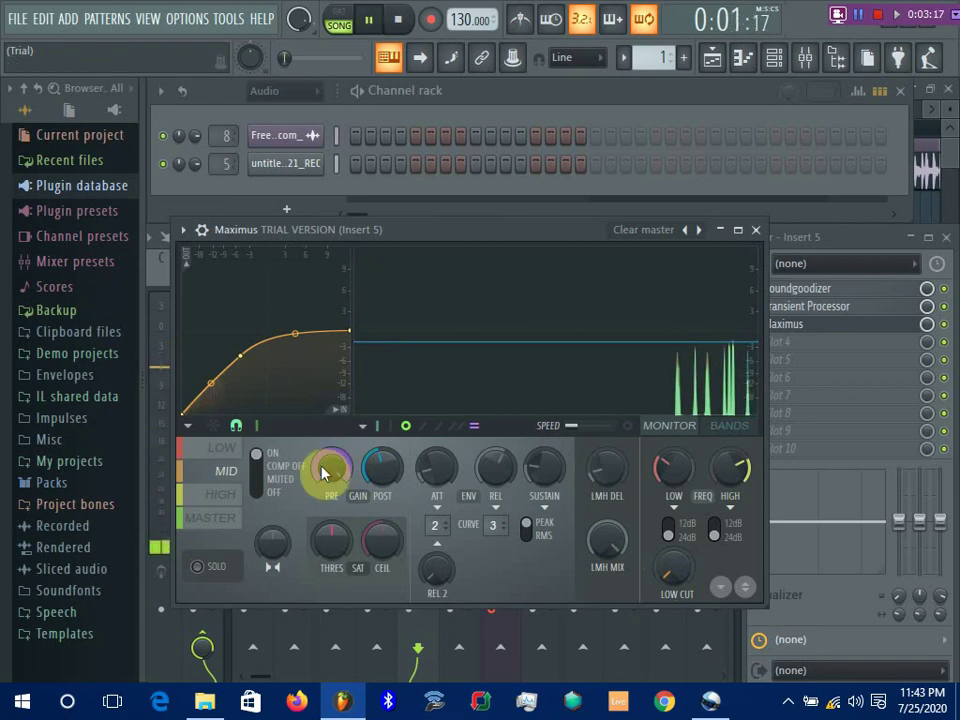
pyautogui.press('space')
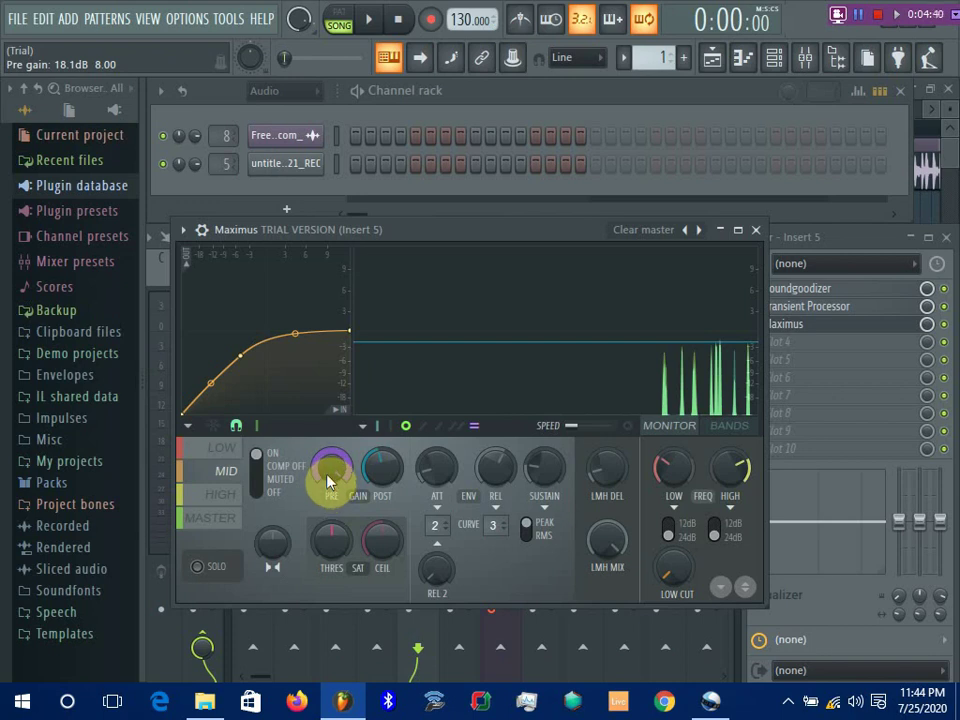
pyautogui.moveTo(328, 487)
pyautogui.mouseDown()
pyautogui.moveTo(328, 540)
pyautogui.moveTo(328, 482)
pyautogui.mouseUp()
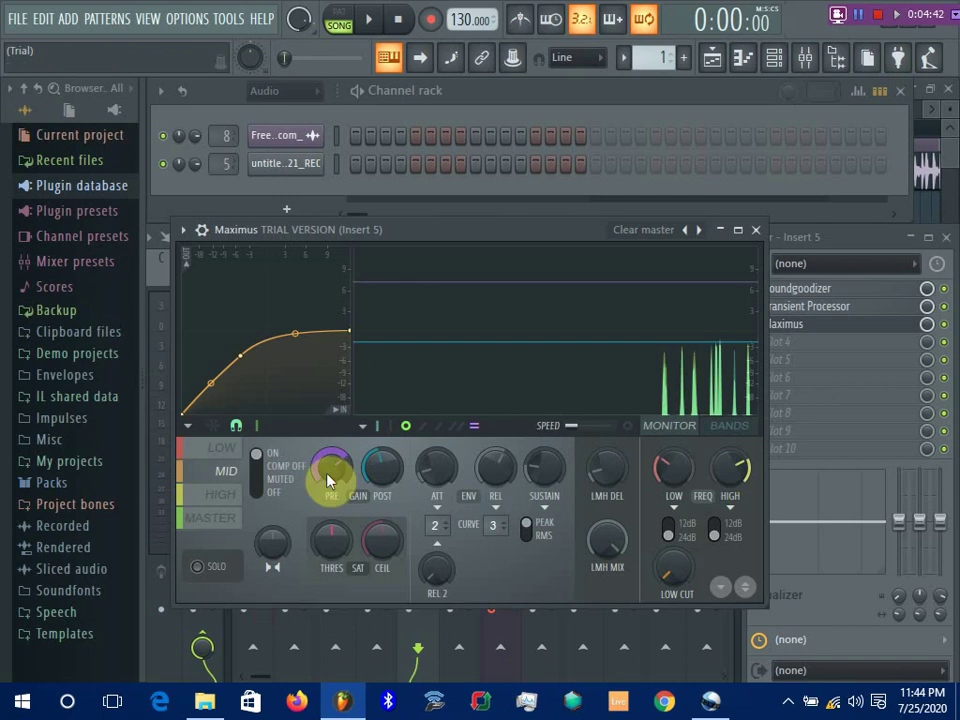
pyautogui.press('space')
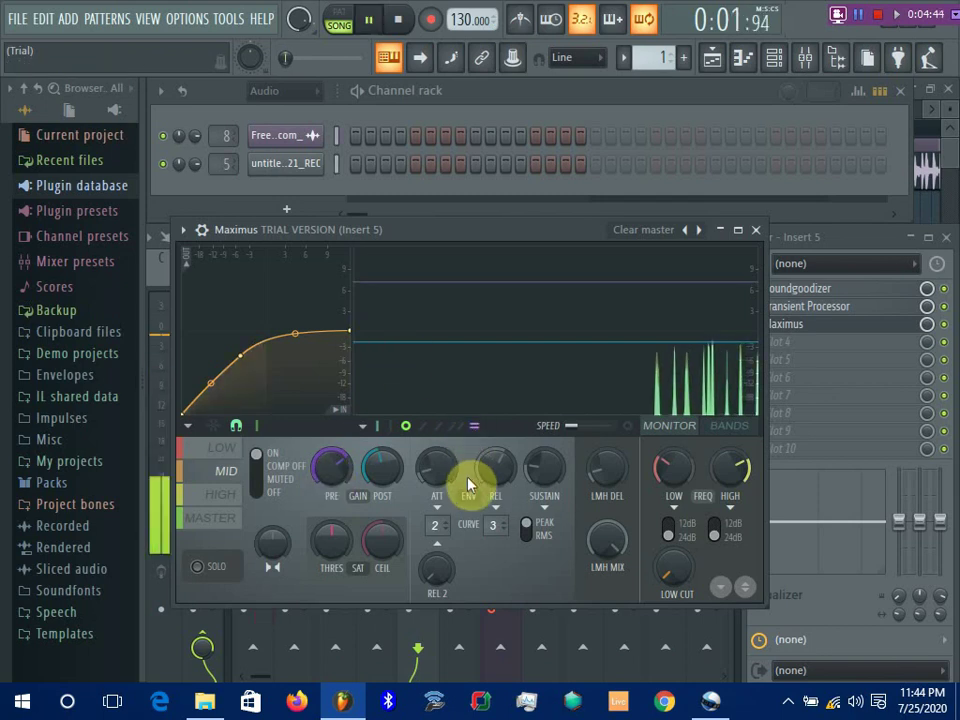
# - Adjust the mid band's envelope during playback to about 21 ms attack and a shorter release, and raise its pre gain to about 8.4 dB
pyautogui.moveTo(439, 476)
pyautogui.mouseDown()
pyautogui.moveTo(439, 440)
pyautogui.moveTo(439, 495)
pyautogui.moveTo(439, 482)
pyautogui.mouseUp()
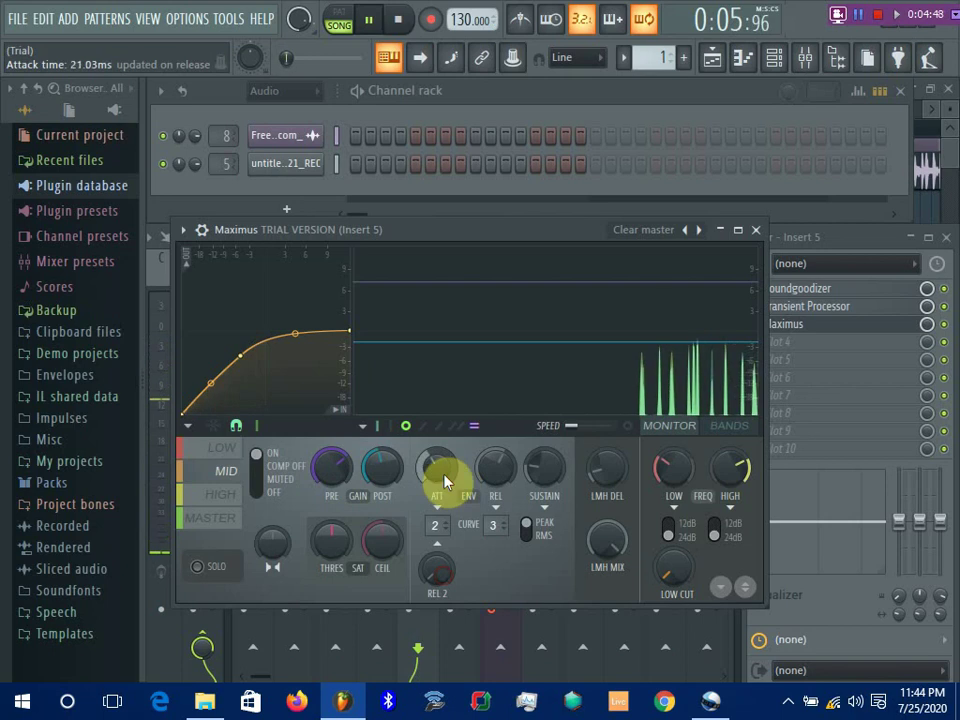
pyautogui.moveTo(504, 471)
pyautogui.mouseDown()
pyautogui.moveTo(504, 440)
pyautogui.moveTo(507, 470)
pyautogui.mouseUp()
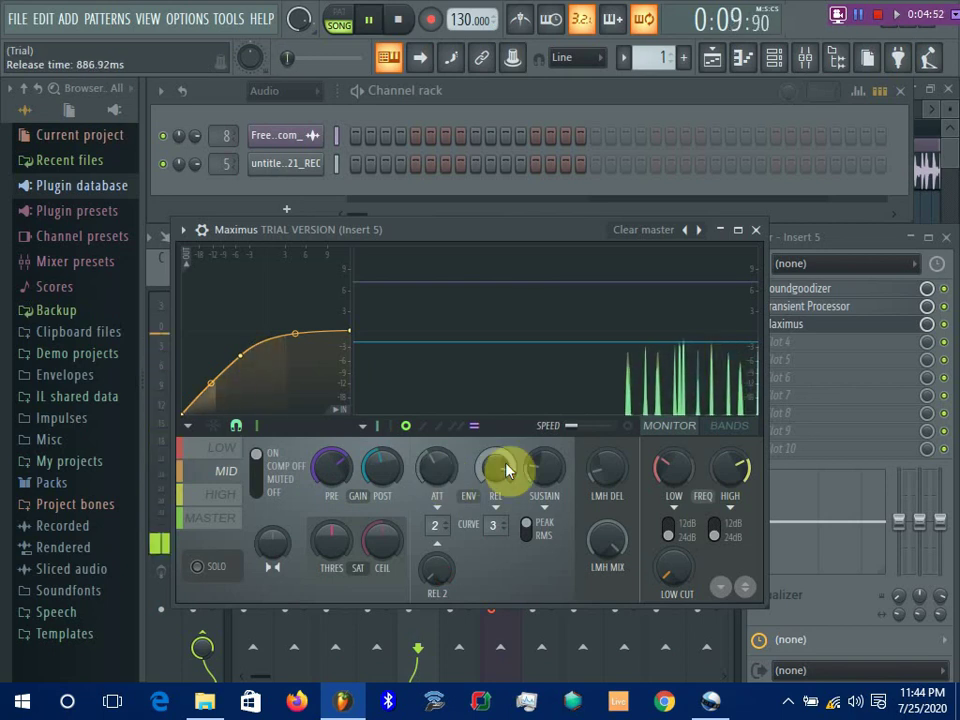
pyautogui.moveTo(506, 470); pyautogui.dragTo(506, 505)
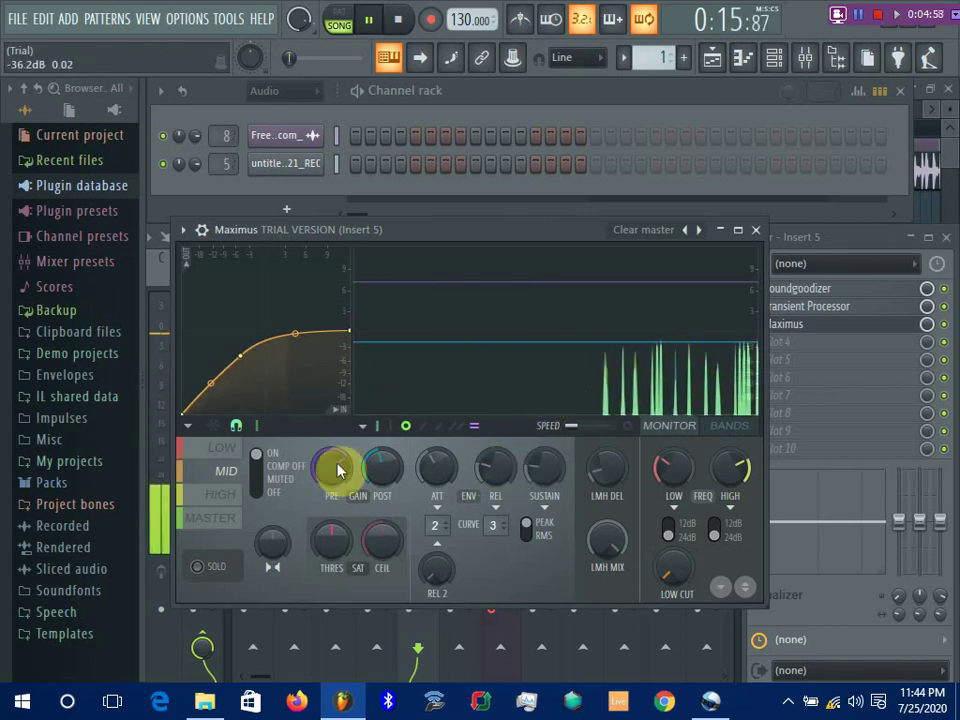
pyautogui.moveTo(336, 467)
pyautogui.mouseDown()
pyautogui.moveTo(328, 476)
pyautogui.moveTo(331, 432)
pyautogui.moveTo(331, 445)
pyautogui.mouseUp()
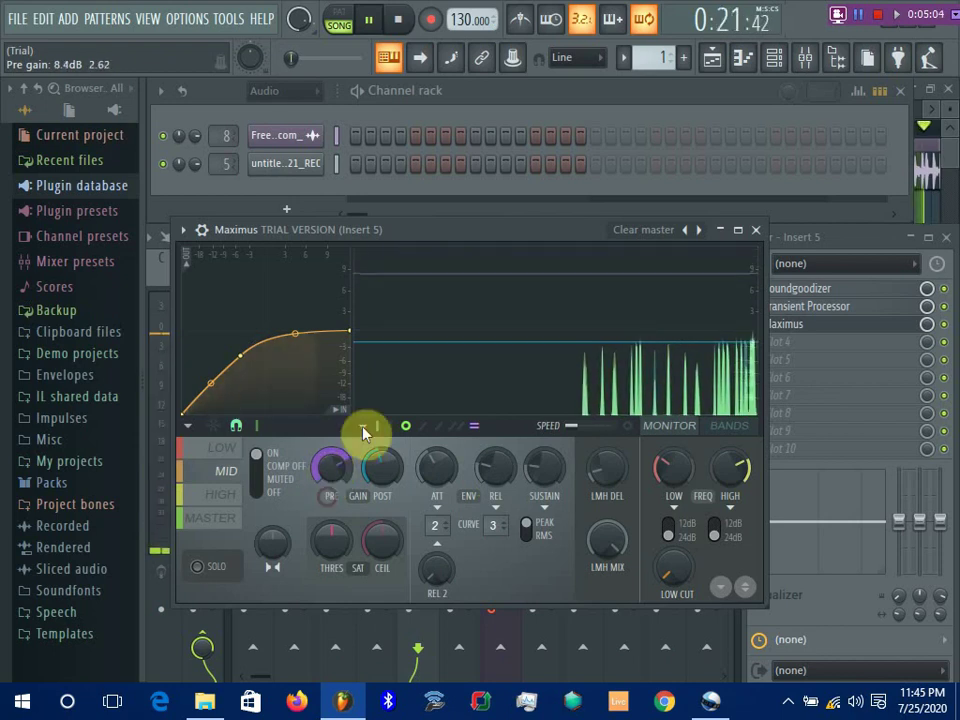
# - View the available Maximus presets while keeping Clear master, and finish by closing the plugin window and stopping the song
pyautogui.click(650, 234)
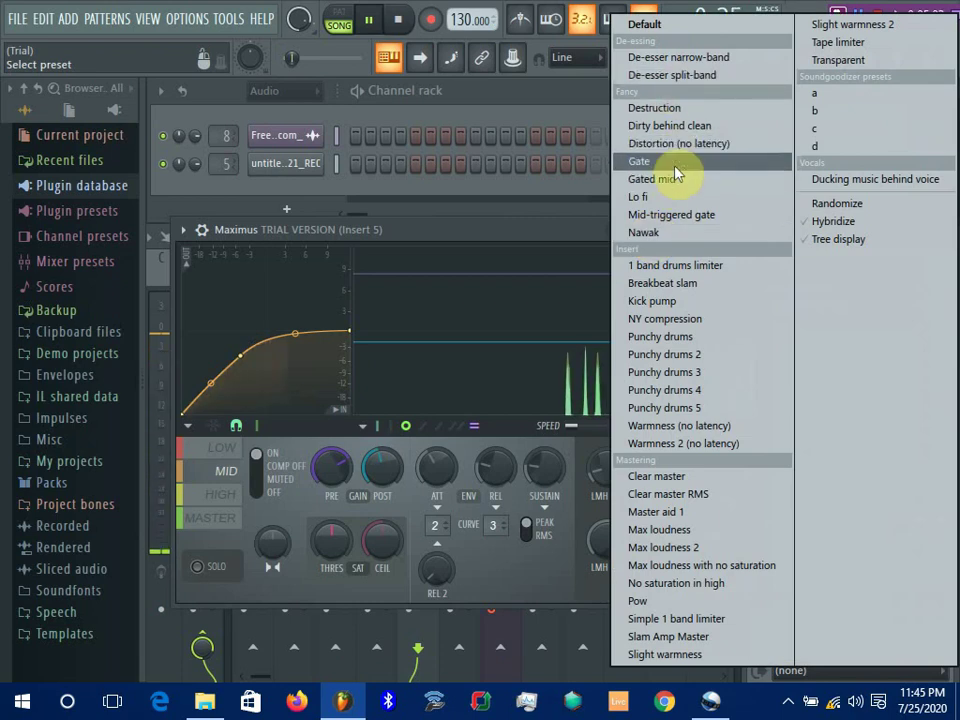
pyautogui.click(575, 270)
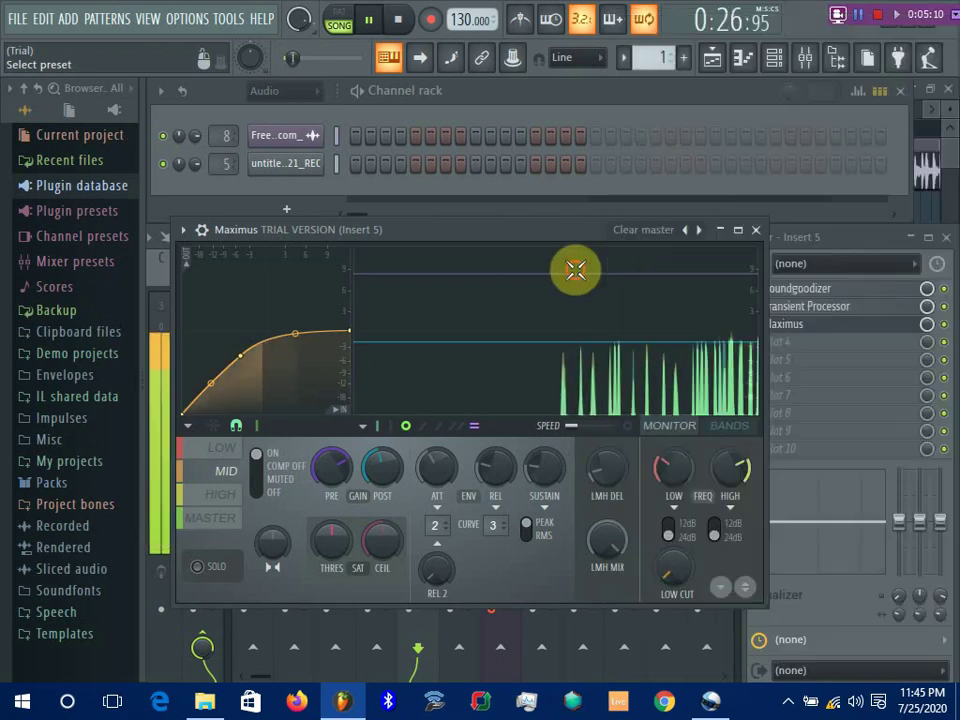
pyautogui.click(760, 231)
pyautogui.press('space')
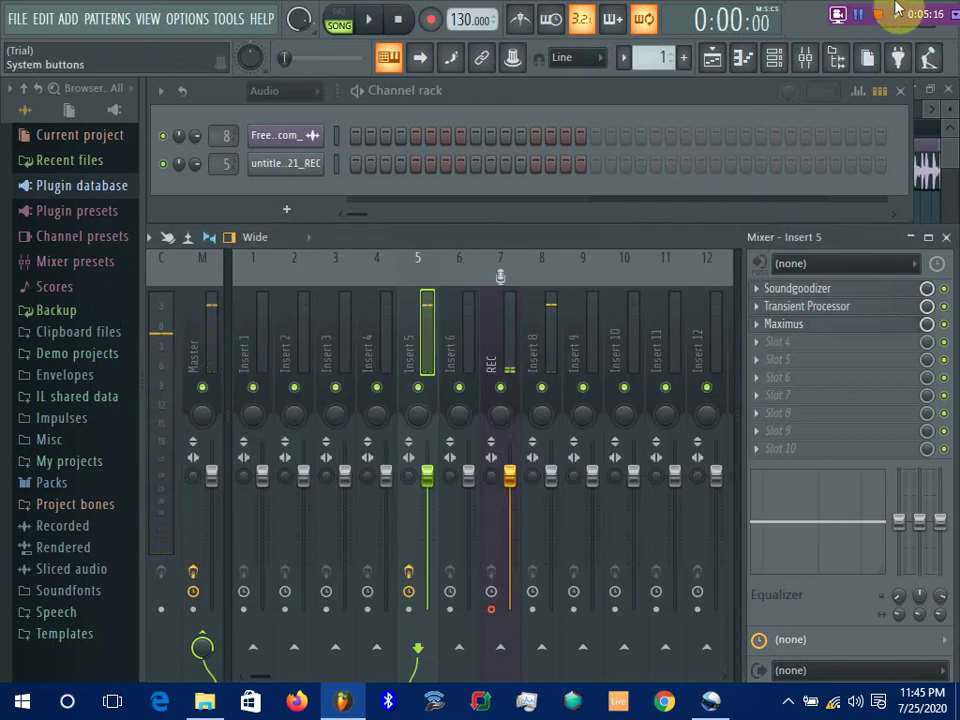